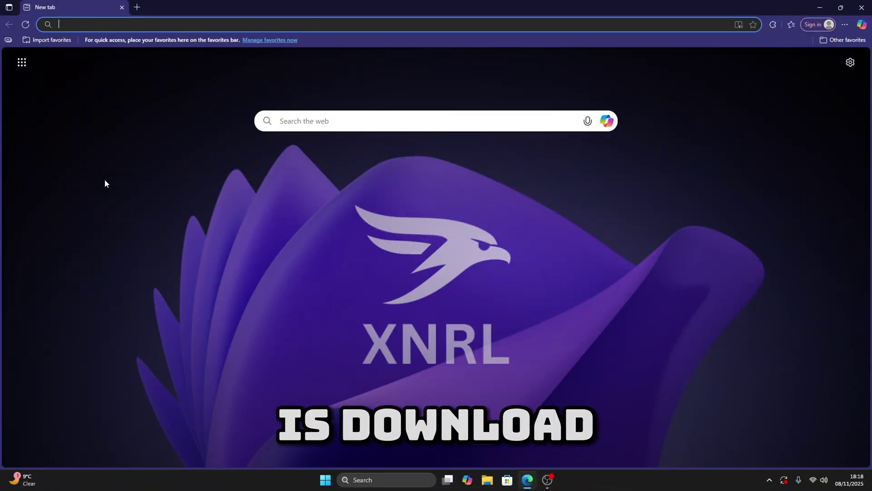
Step: Load xnrltweaks.com and follow its Download Now link to the XNRL Tweaks Discord download channel
type("xn")
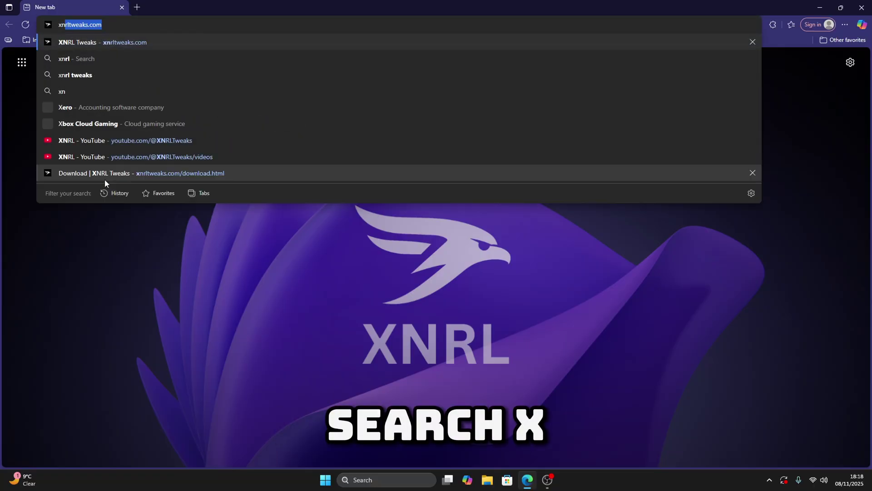
type("rltweaks.com/")
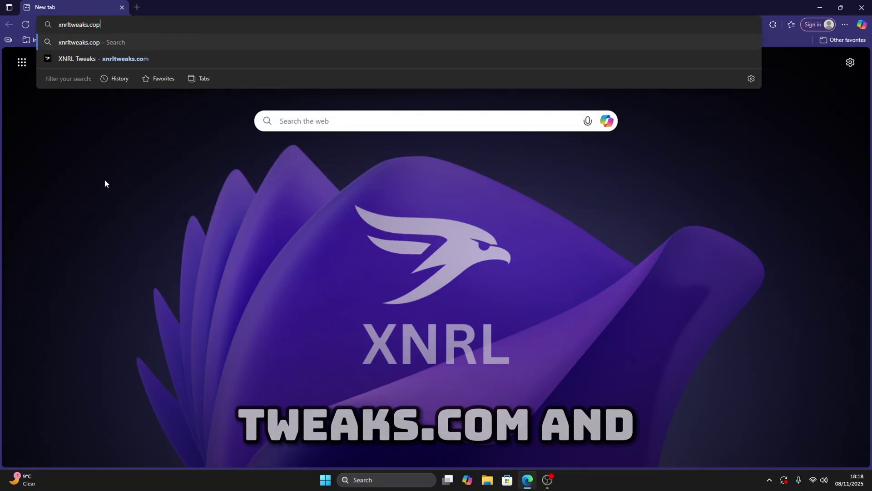
key("Return")
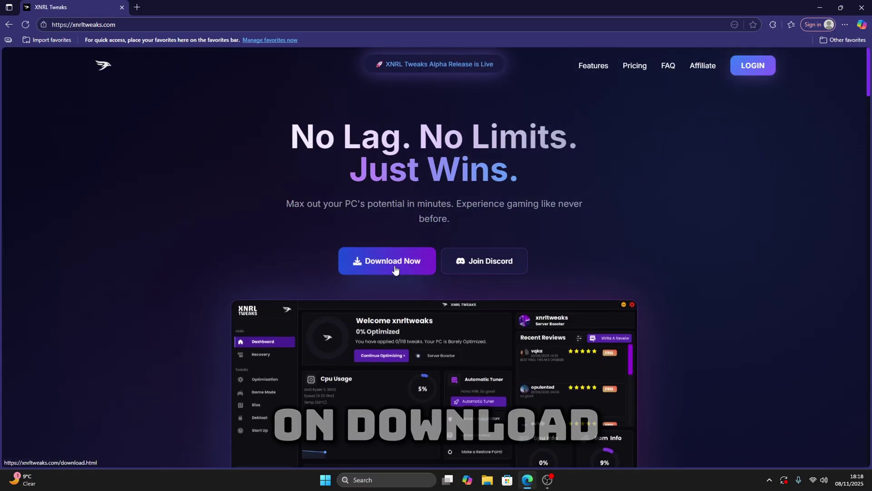
left_click(395, 269)
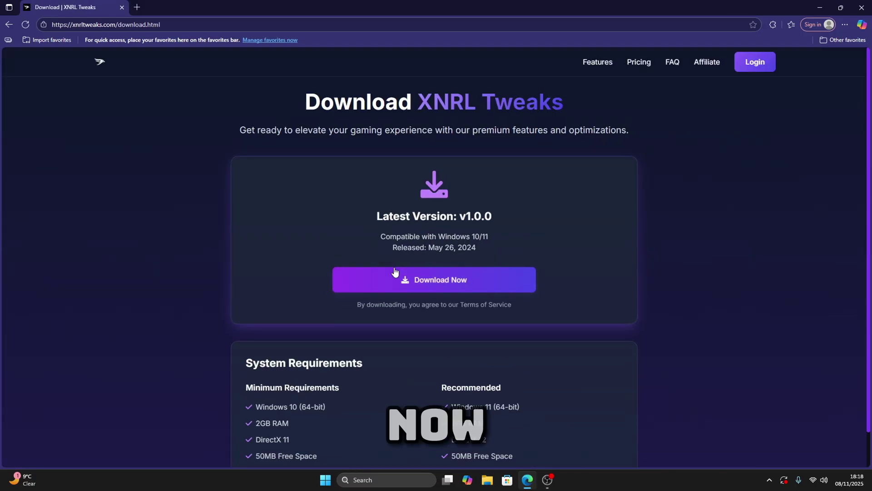
left_click(398, 277)
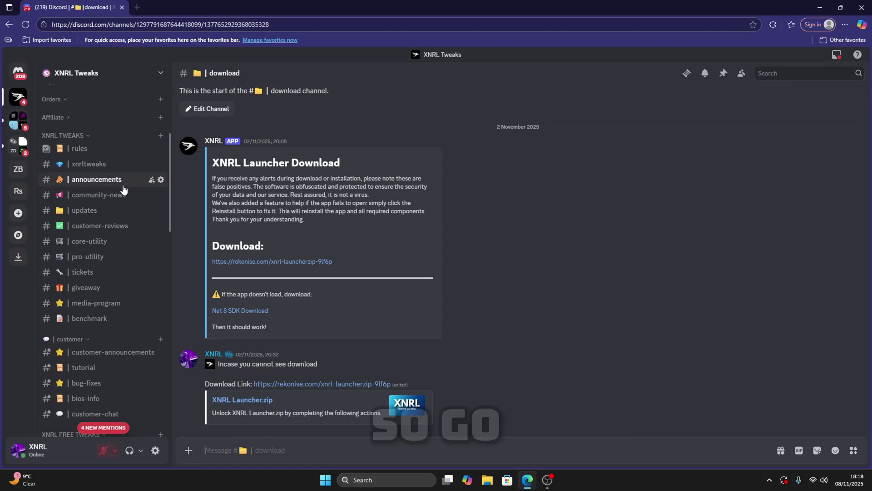
Step: Open the rekonise.com link in the XNRL Launcher Download post of the #download channel
scroll(114, 195, "down", 3)
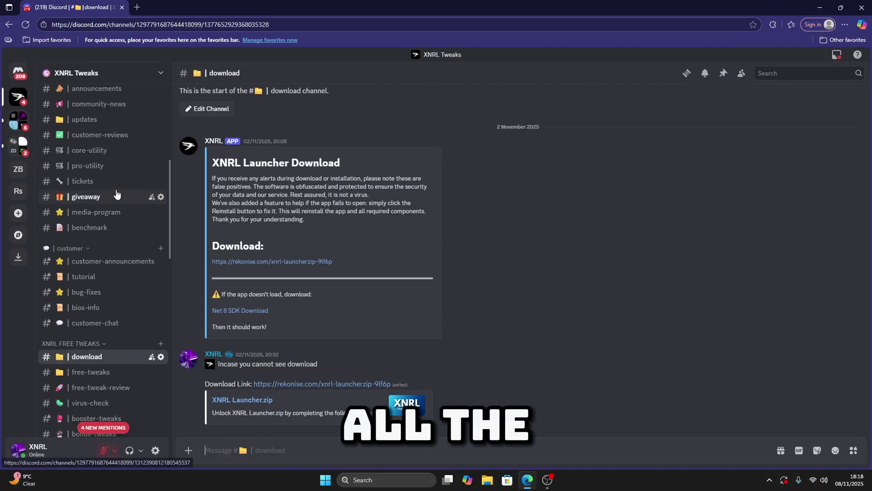
left_click(263, 262)
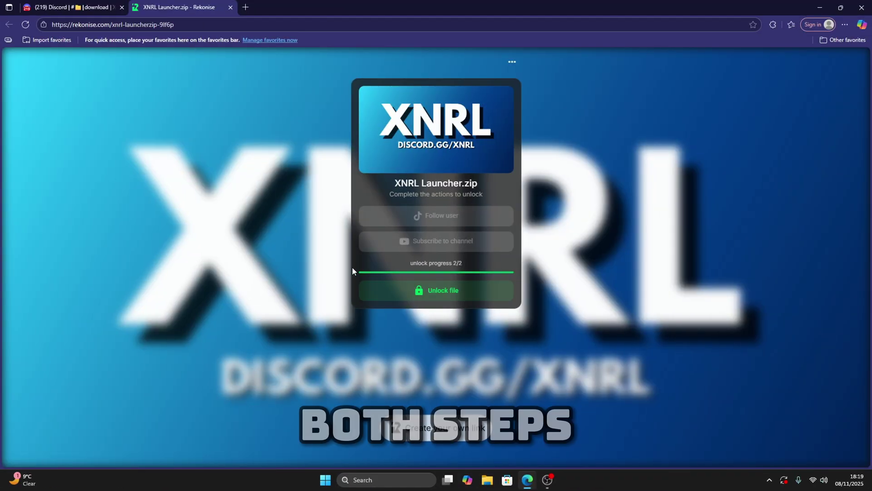
Step: Unlock and download XNRL Launcher.zip, then drag it from the Downloads list onto the desktop
left_click(411, 291)
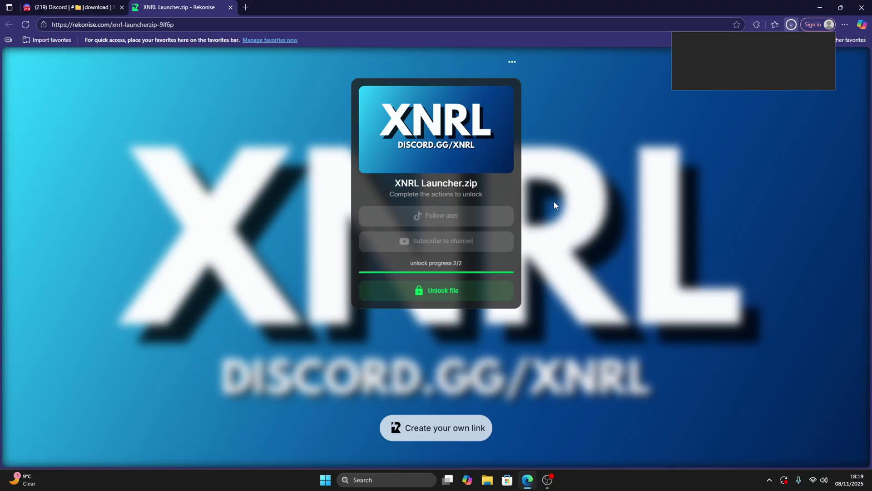
left_click_drag(787, 5, 743, 19)
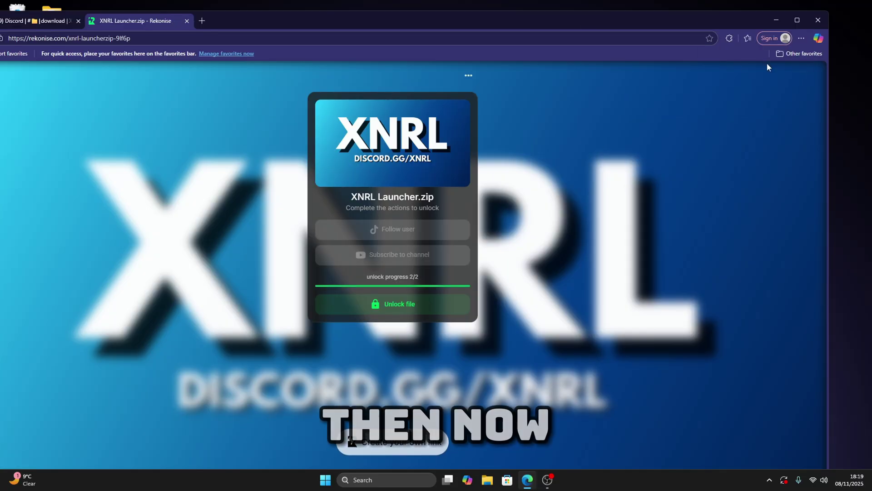
left_click(801, 38)
left_click(667, 158)
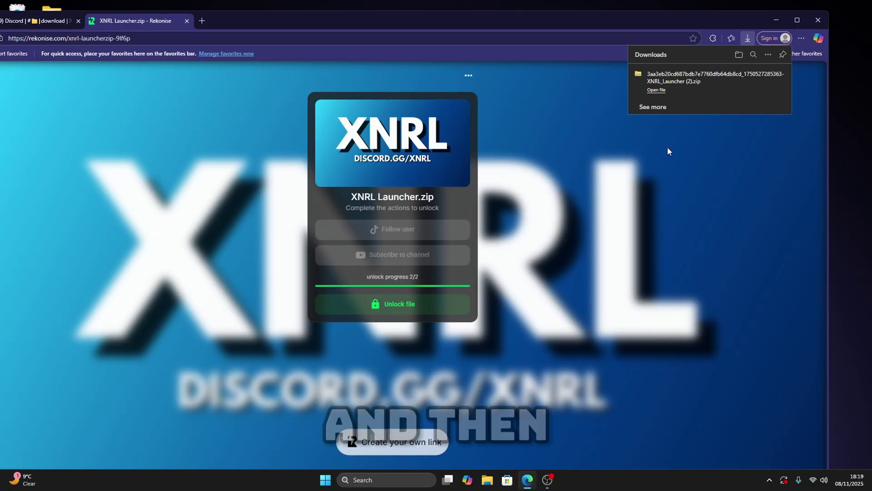
left_click_drag(682, 78, 849, 140)
left_click(797, 20)
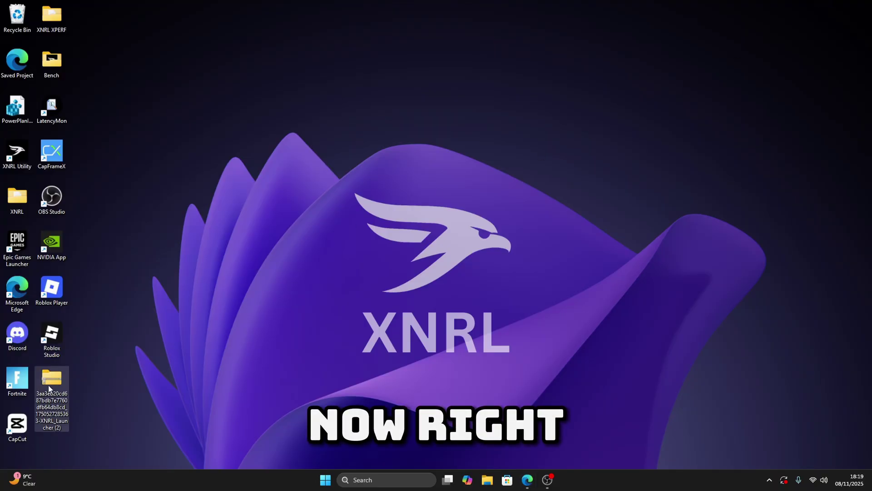
Step: Extract all contents of the downloaded XNRL Launcher zip onto the desktop
right_click(52, 384)
left_click(88, 266)
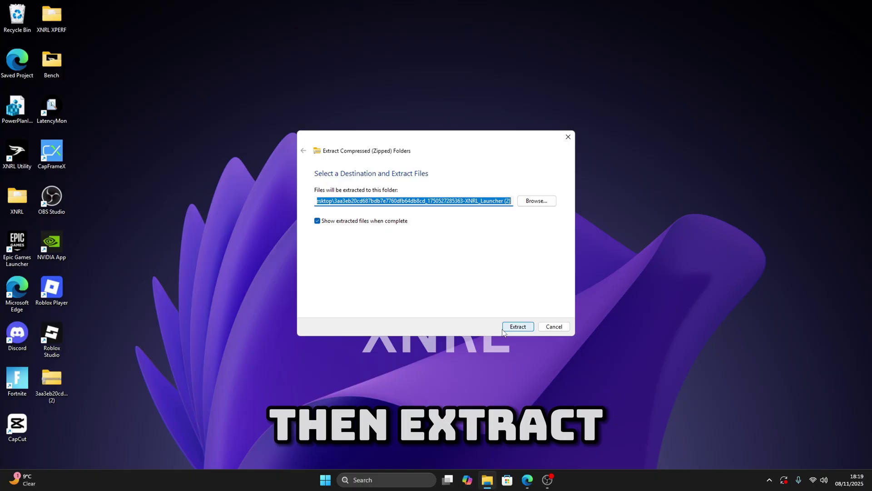
left_click(517, 325)
Step: Run XNRL Launcher from the extracted XNRL Launcher folder as administrator
double_click(340, 187)
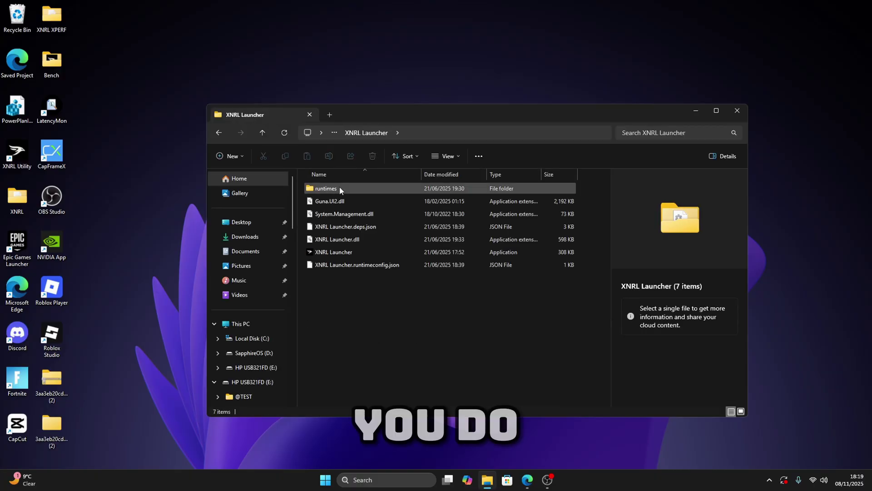
left_click(333, 253)
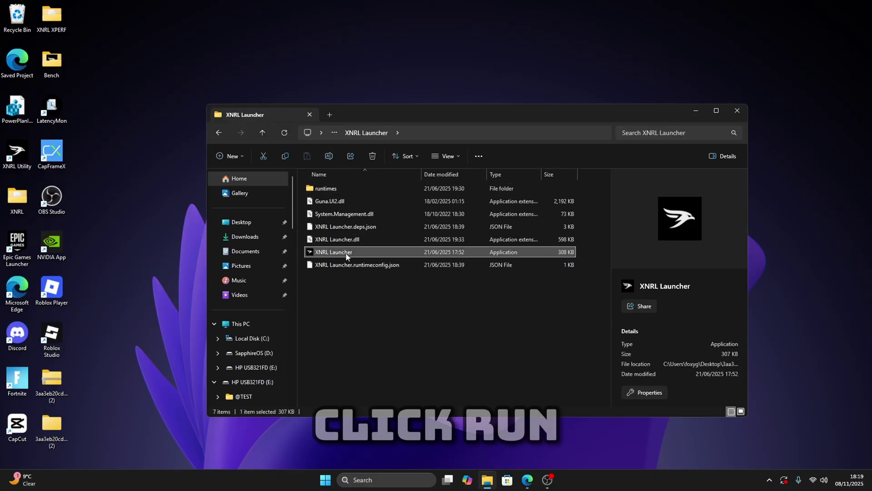
right_click(335, 252)
left_click(395, 120)
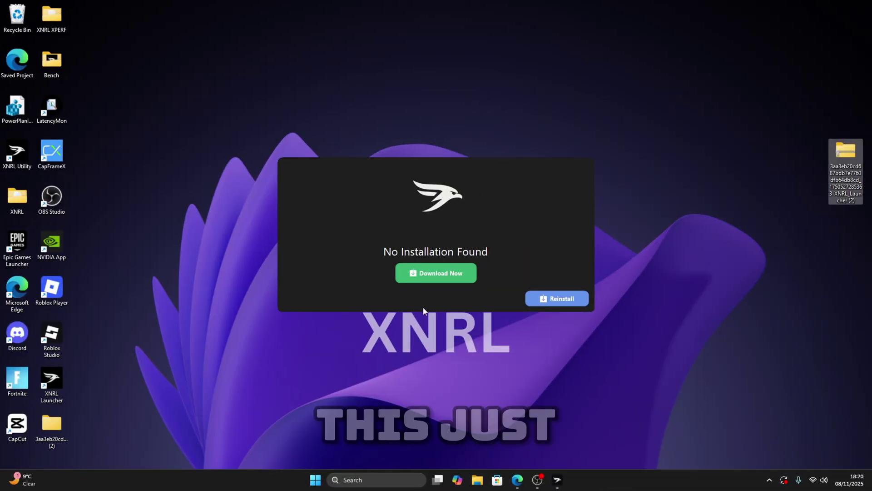
Step: Download and install XNRL, then log in and authorise XNRL Bot on Discord's OAuth page
left_click(429, 283)
left_click(325, 298)
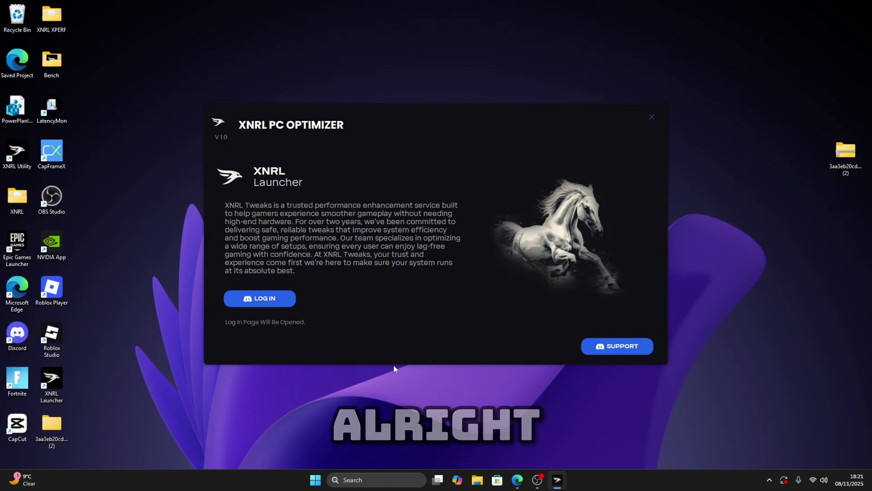
left_click(275, 300)
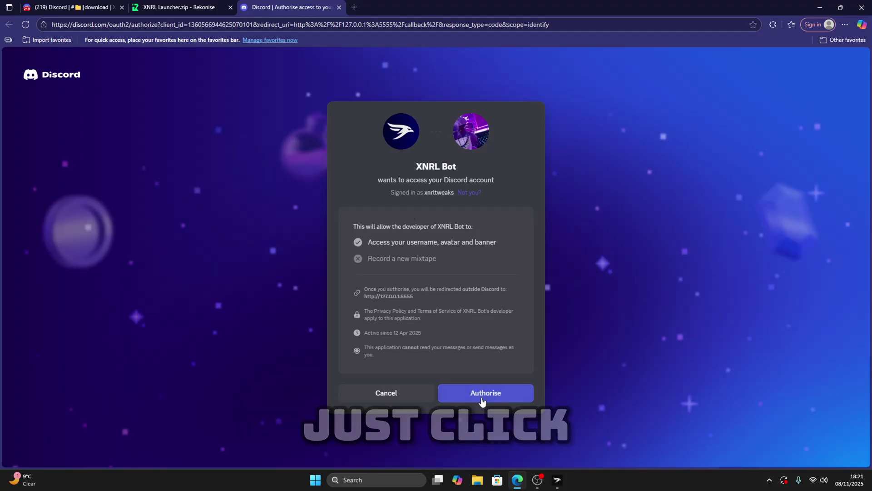
left_click(480, 396)
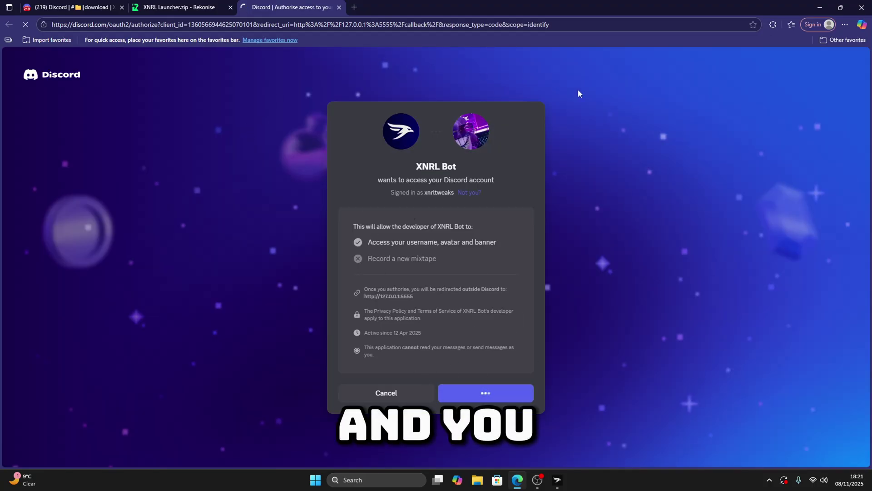
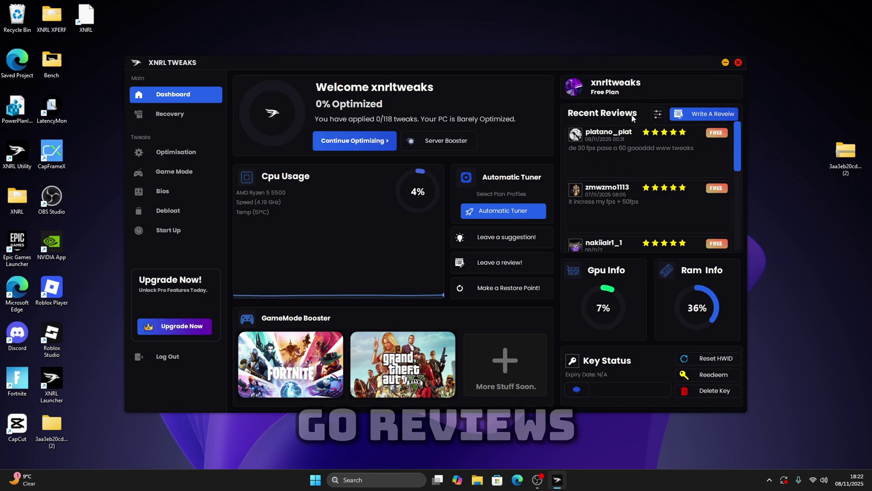
Step: Open and dismiss the review form, then the suggestion form
left_click(700, 114)
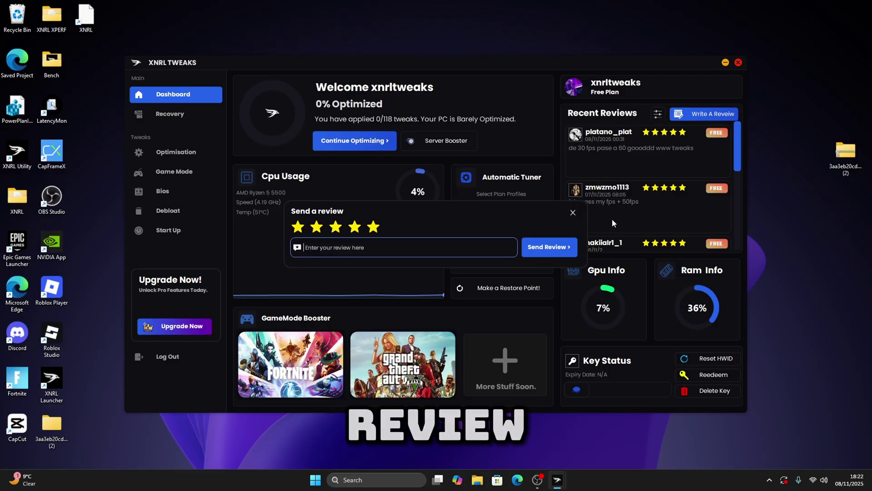
left_click(573, 212)
left_click(538, 232)
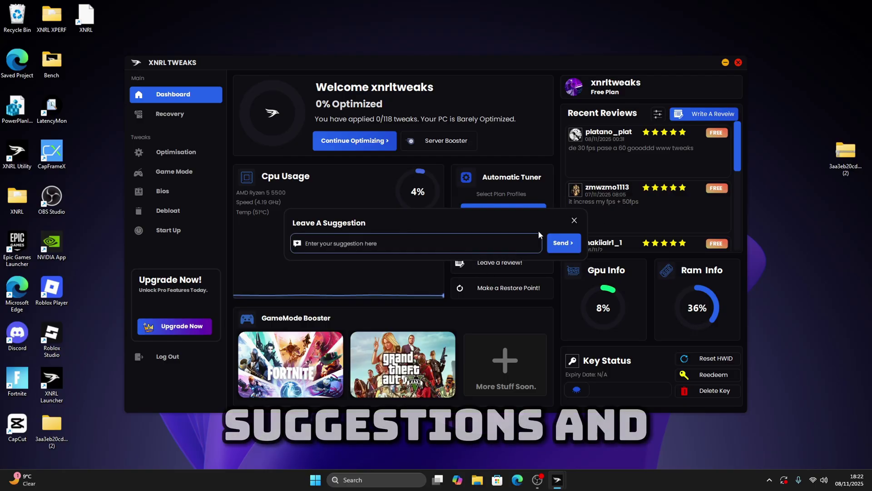
left_click(575, 220)
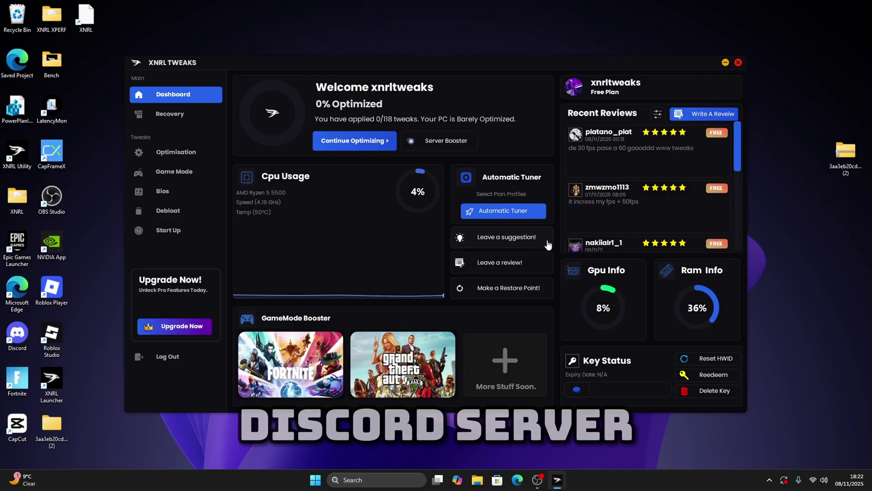
Step: Go from the Recovery backups page to the Basic optimisation tweaks and scroll through the disabled cards
left_click(177, 119)
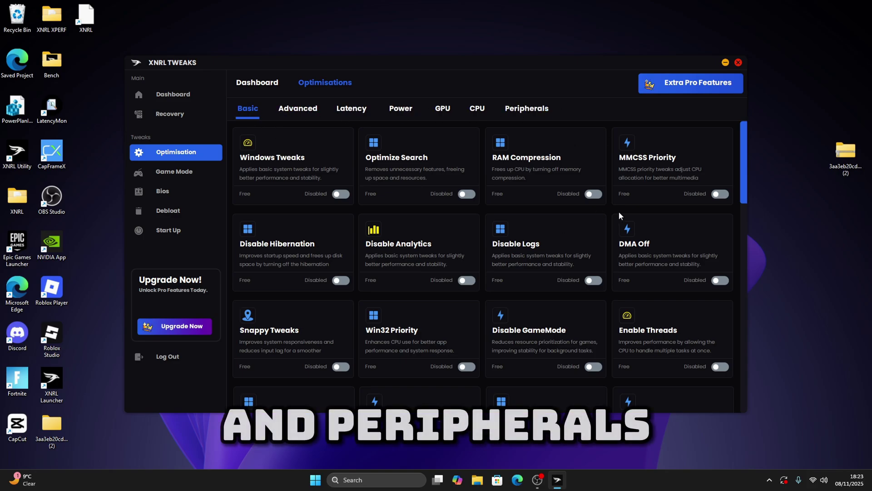
scroll(612, 199, "down", 10)
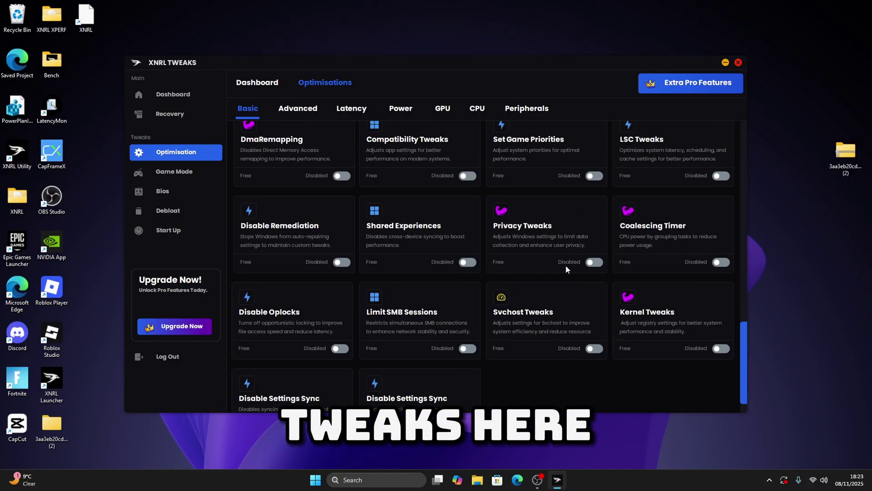
scroll(566, 266, "up", 10)
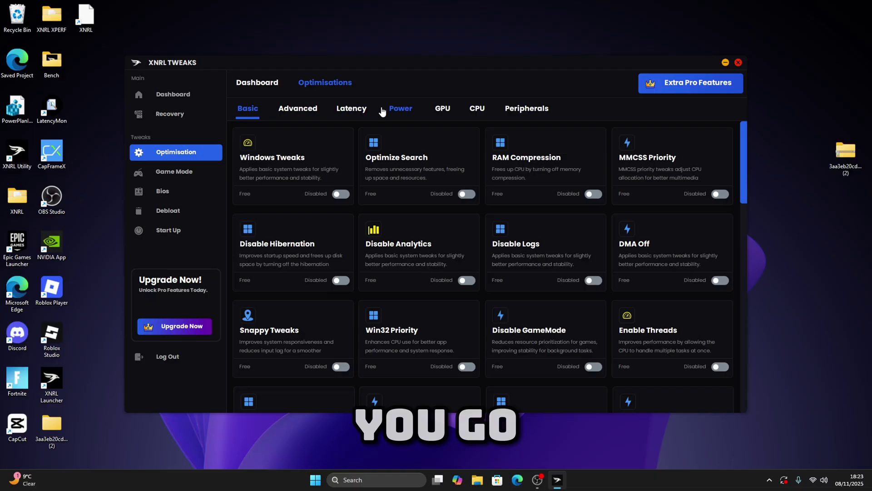
Step: Visit the Game Mode booster page, then the Windows Debloater page
left_click(166, 174)
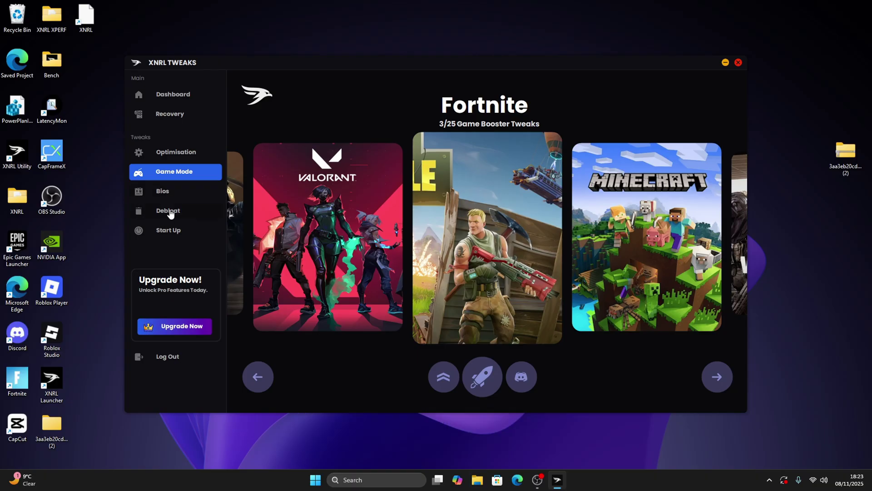
left_click(198, 212)
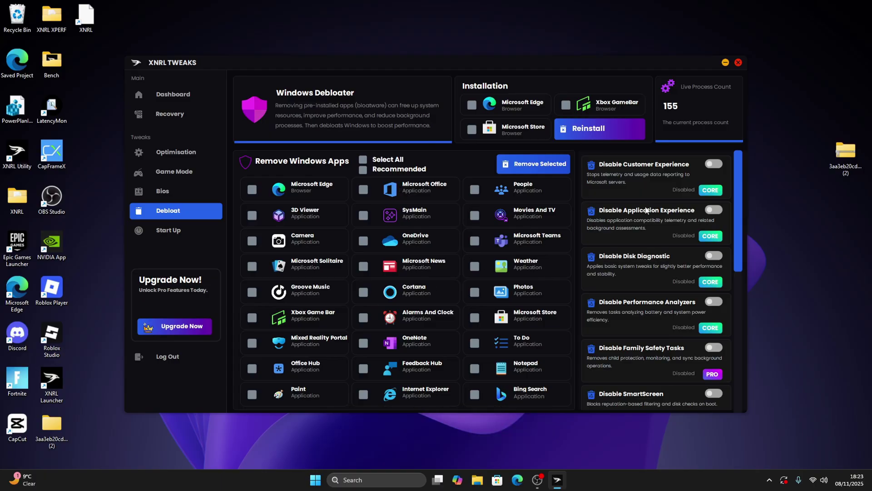
left_click(177, 234)
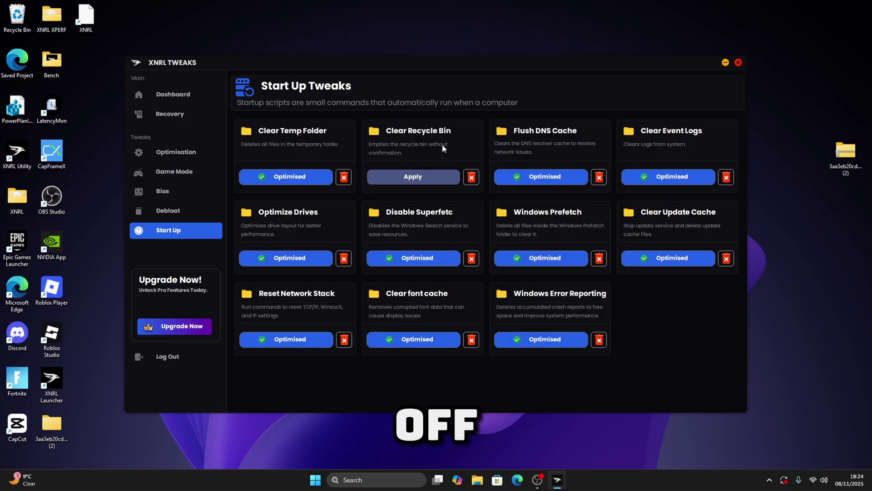
Step: From the Dashboard, run the Automatic Tuner's Free Plan with Ultra Performance and Debloat Ultra High presets
left_click(187, 102)
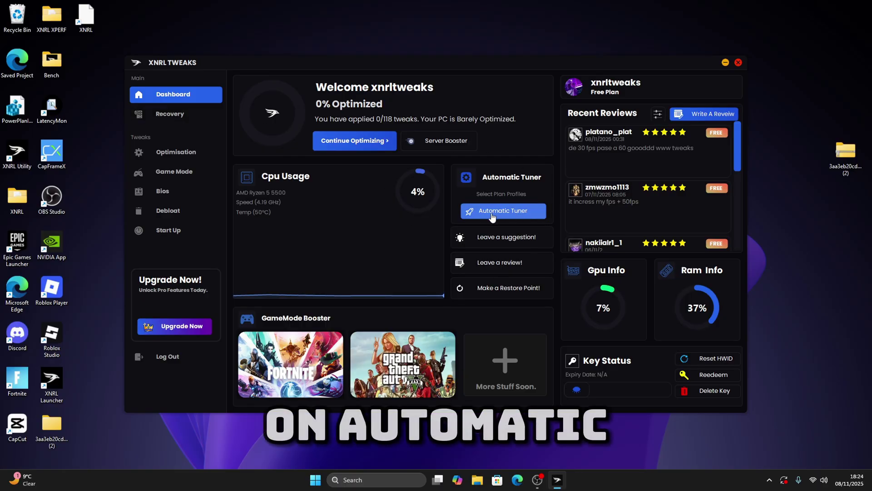
left_click(519, 215)
left_click(339, 248)
left_click(410, 219)
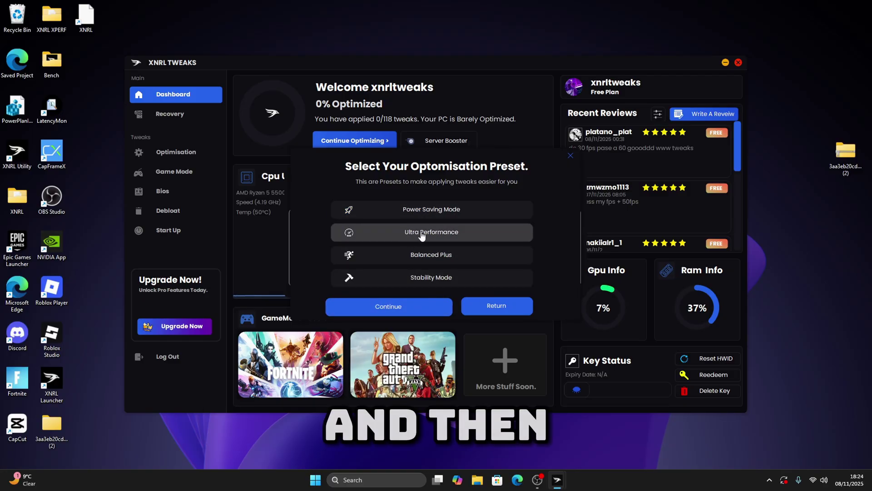
left_click(416, 234)
left_click(434, 281)
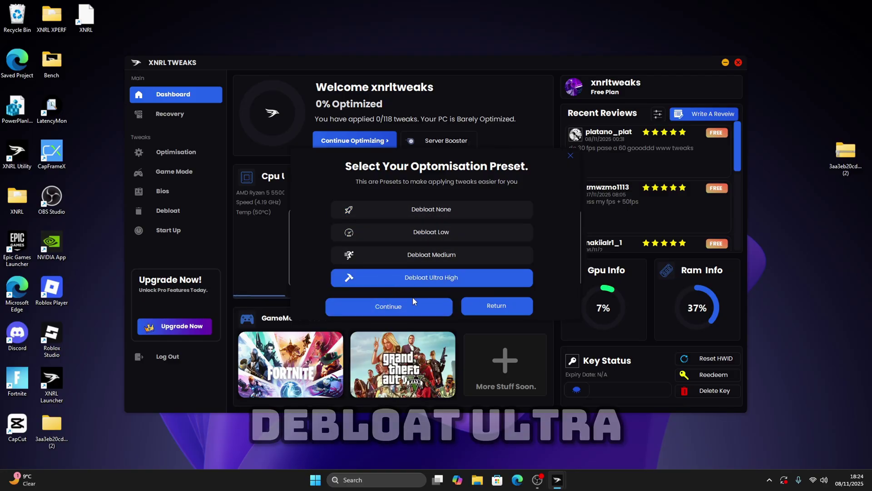
left_click(380, 307)
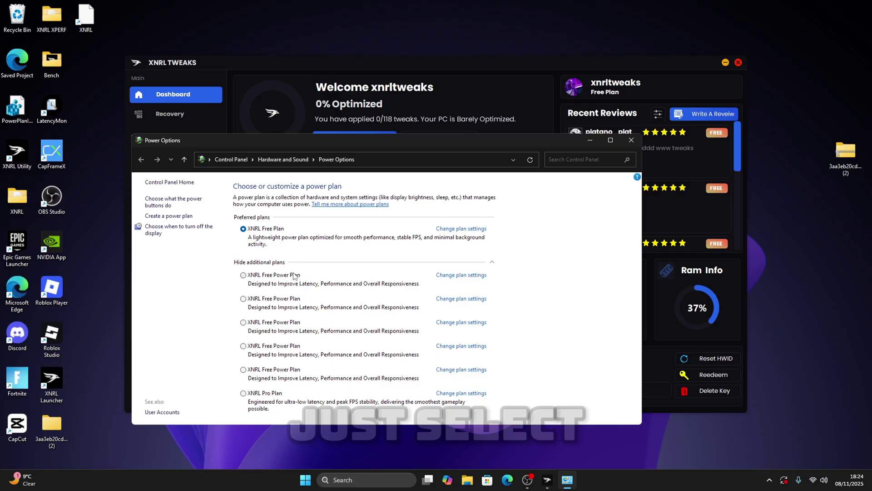
Step: Activate the first XNRL Free Power Plan and close Power Options
left_click(272, 271)
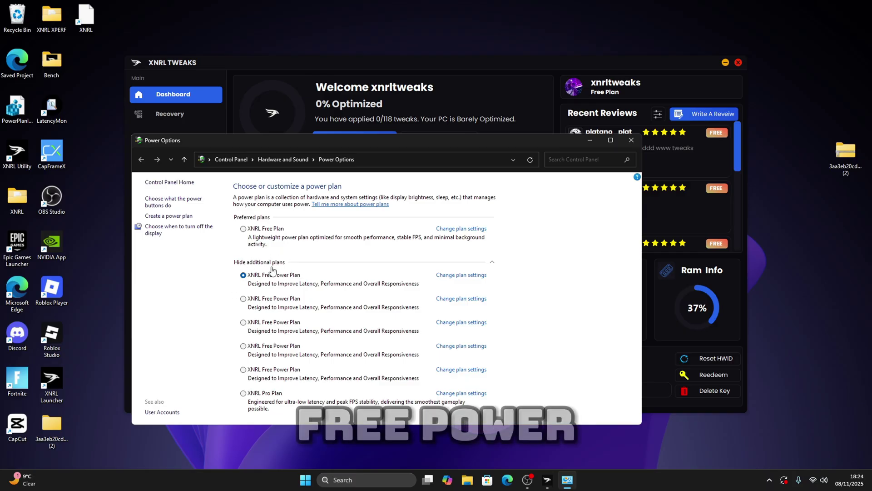
left_click(632, 140)
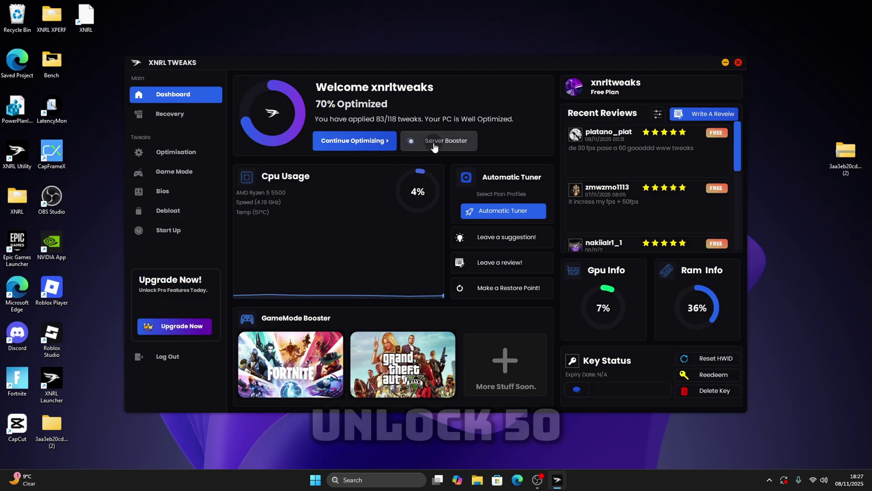
left_click(162, 333)
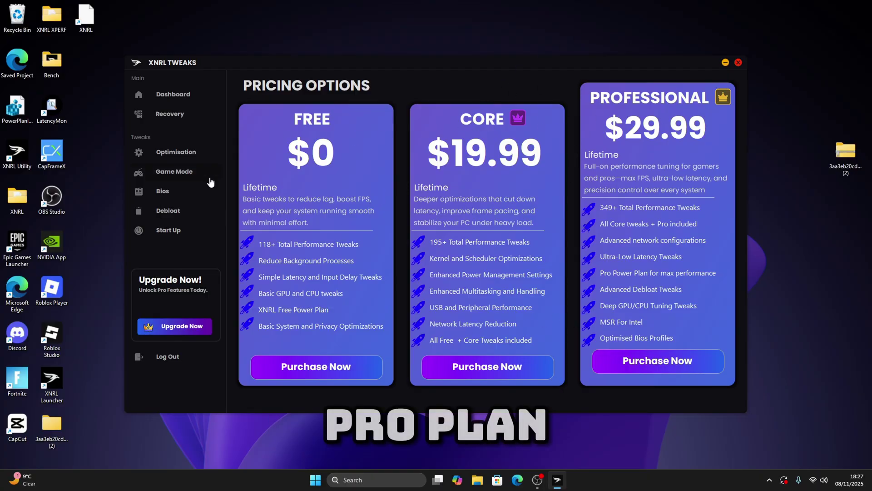
left_click(189, 96)
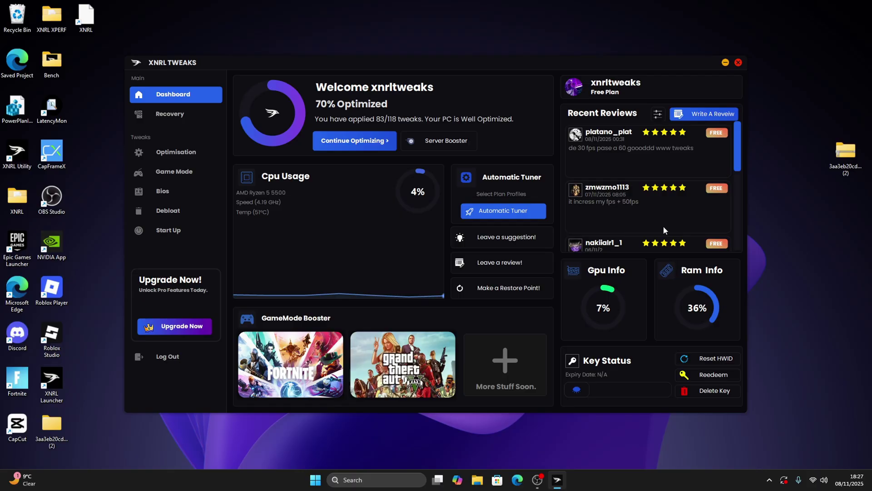
left_click(722, 119)
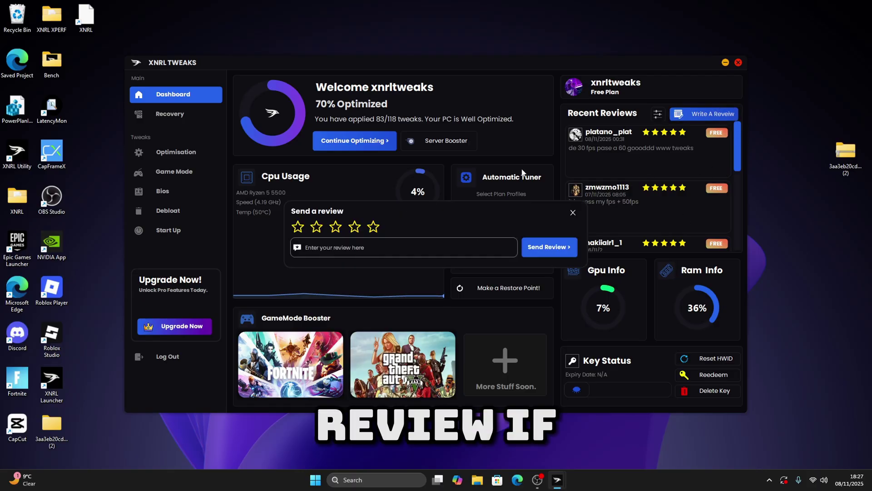
left_click(437, 162)
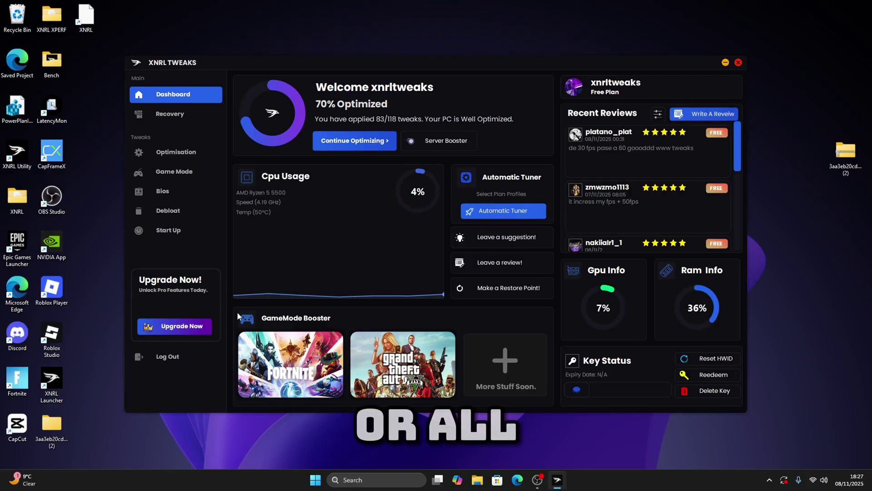